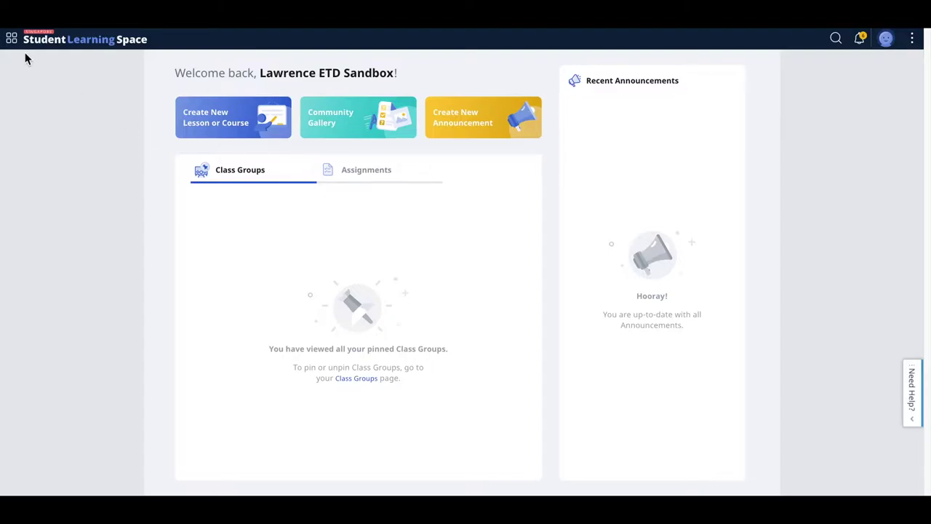
Visit the Assignments page, then go to the Class Groups page listing nine groups.
{"action": "left_click", "coordinate": [12, 39]}
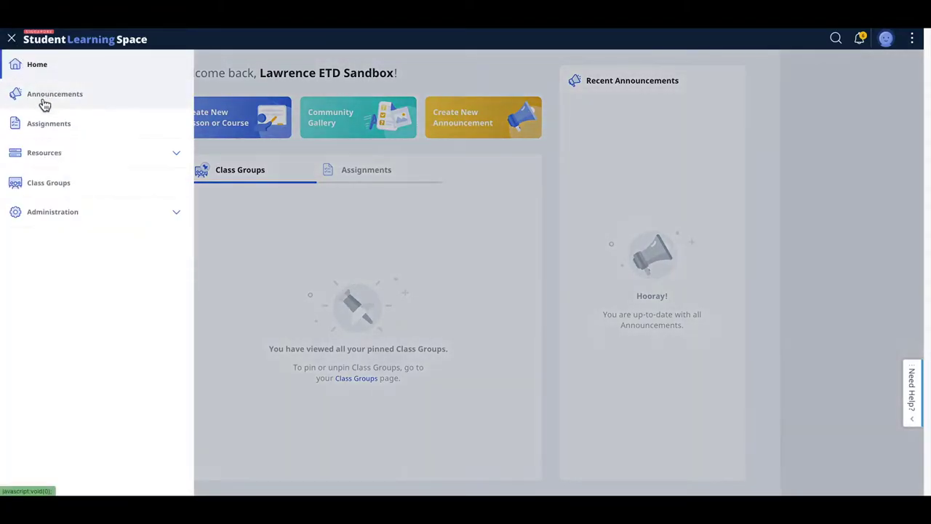
{"action": "left_click", "coordinate": [51, 129]}
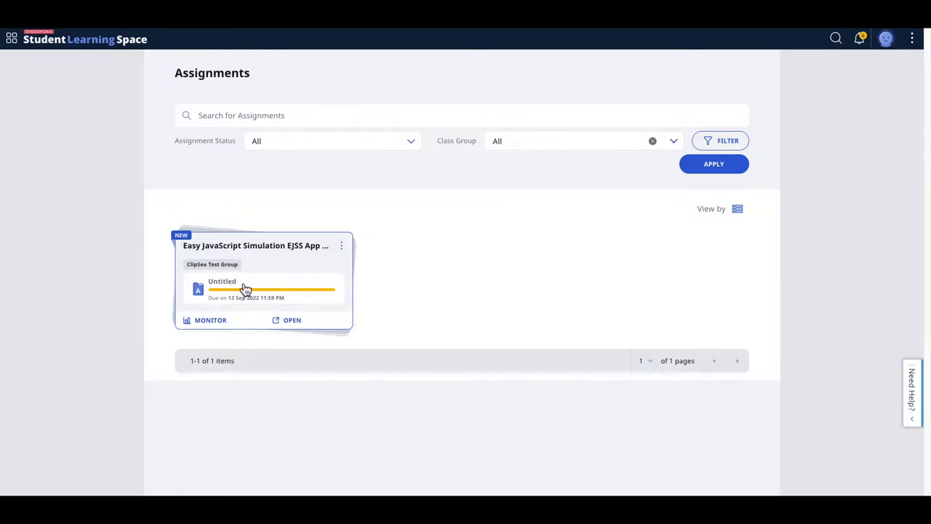
{"action": "left_click", "coordinate": [13, 41]}
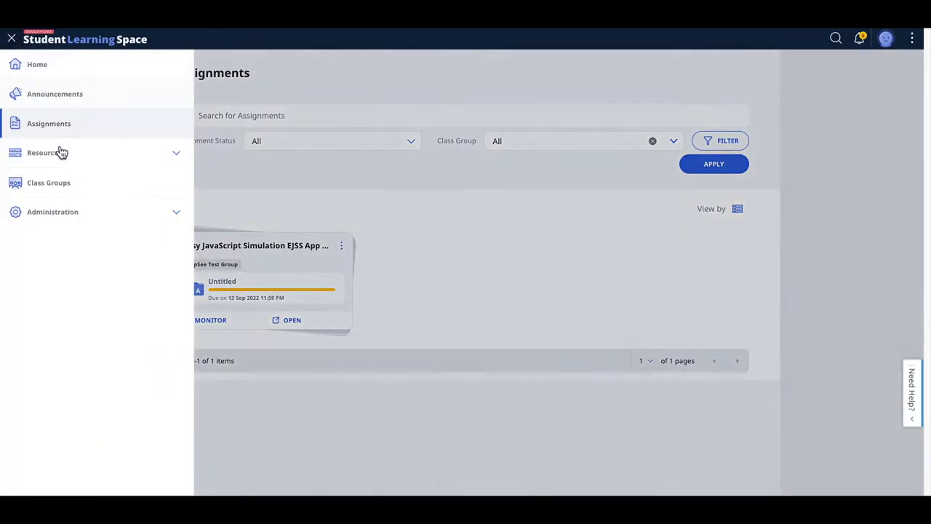
{"action": "left_click", "coordinate": [66, 182]}
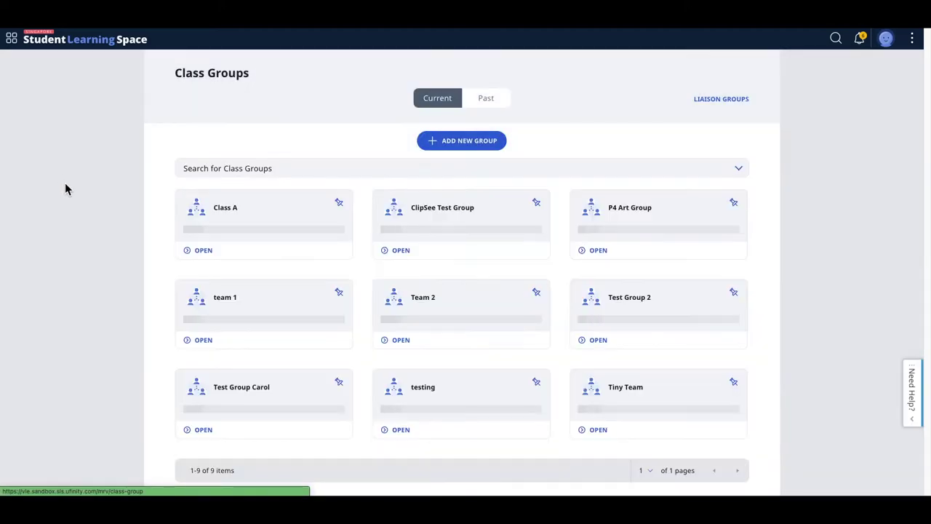
Open ClipSee Test Group's admin details and list its teachers and students.
{"action": "left_click", "coordinate": [401, 250]}
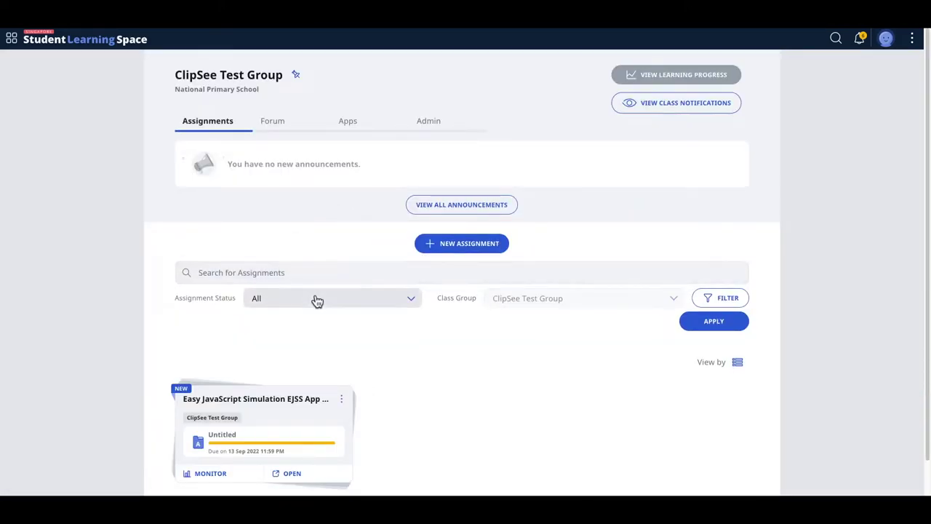
{"action": "left_click", "coordinate": [424, 126]}
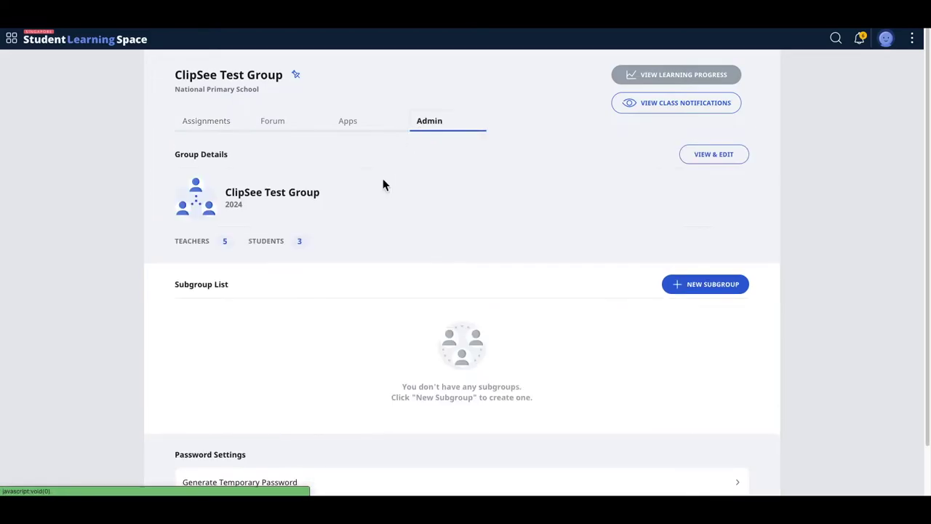
{"action": "left_click", "coordinate": [709, 154]}
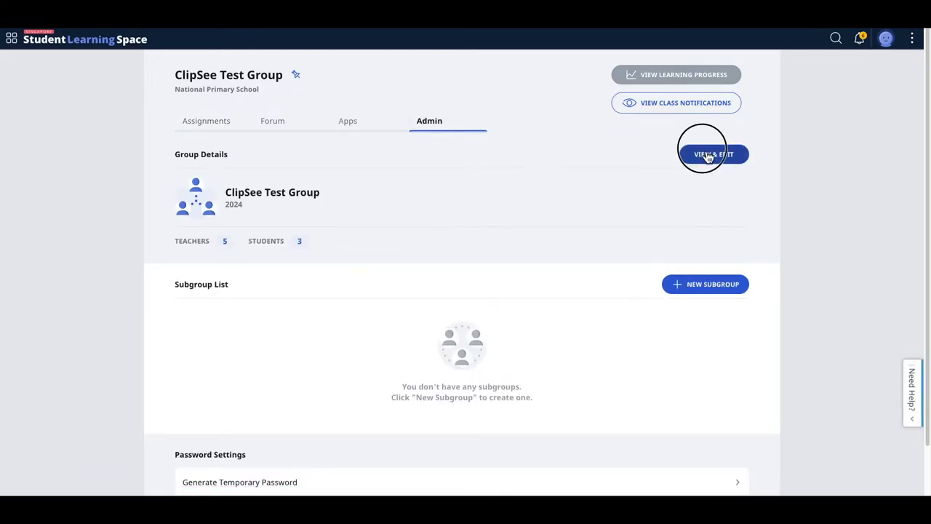
{"action": "scroll", "coordinate": [407, 347], "scroll_direction": "down", "scroll_amount": 3}
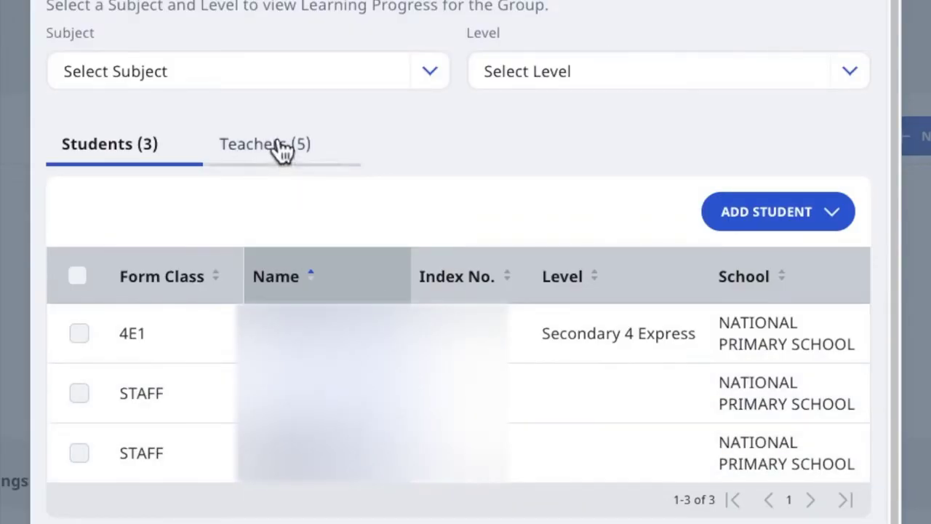
{"action": "left_click", "coordinate": [370, 292]}
{"action": "left_click", "coordinate": [127, 168]}
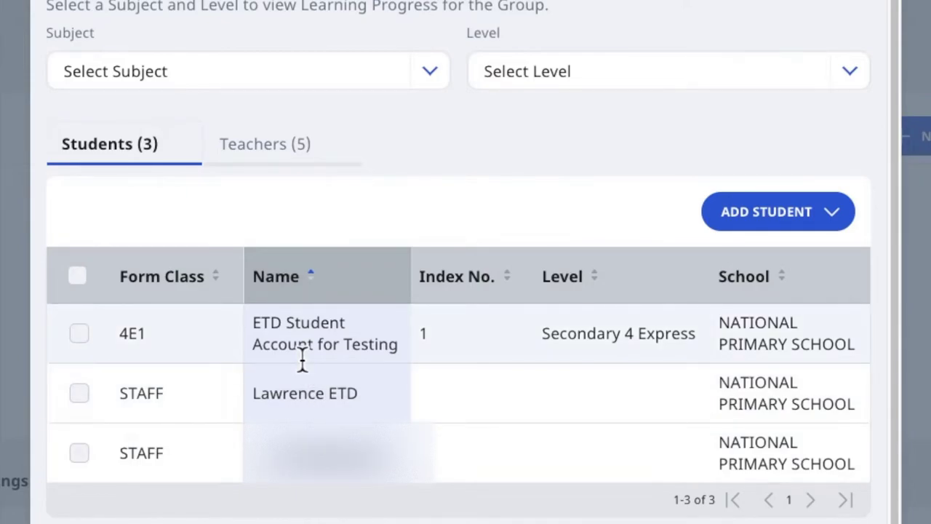
Recheck the teacher and student lists, close the details and show the group's assignments.
{"action": "left_click", "coordinate": [258, 148]}
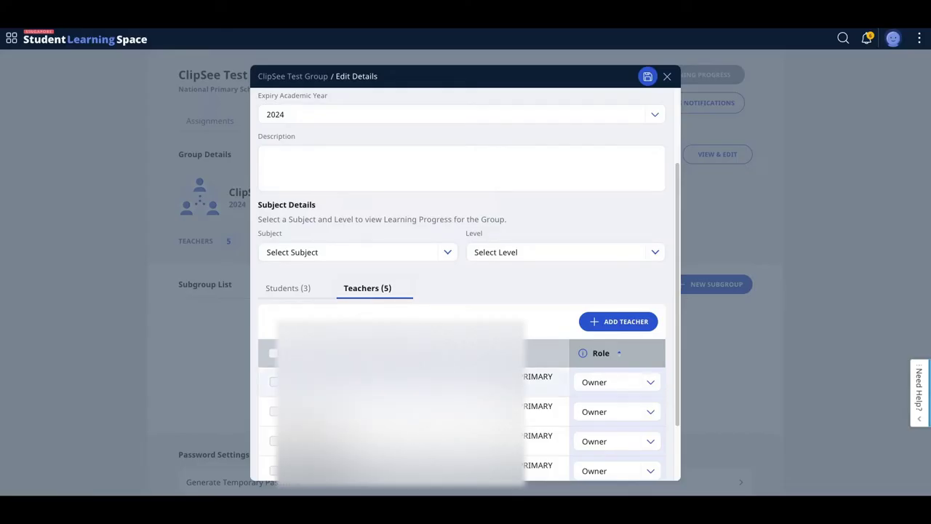
{"action": "scroll", "coordinate": [466, 364], "scroll_direction": "down", "scroll_amount": 2}
{"action": "scroll", "coordinate": [465, 364], "scroll_direction": "up", "scroll_amount": 2}
{"action": "left_click", "coordinate": [310, 300]}
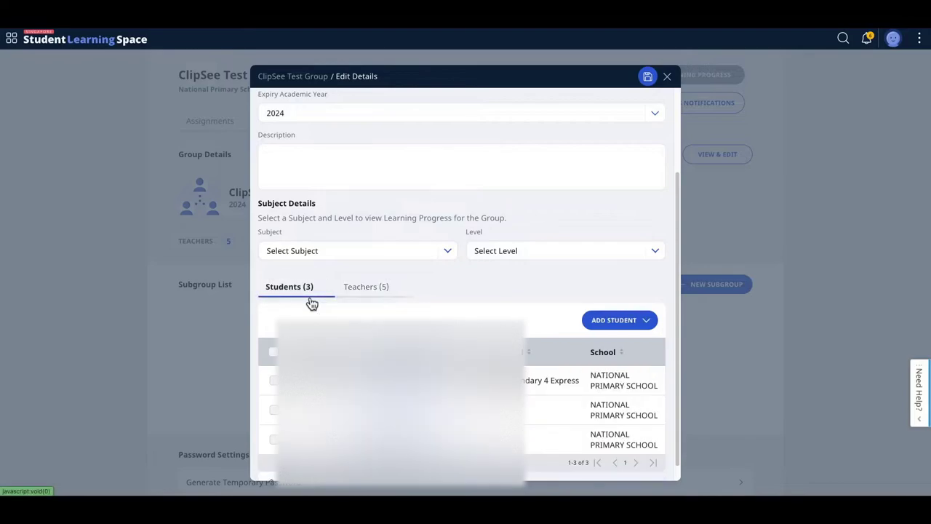
{"action": "left_click", "coordinate": [667, 76]}
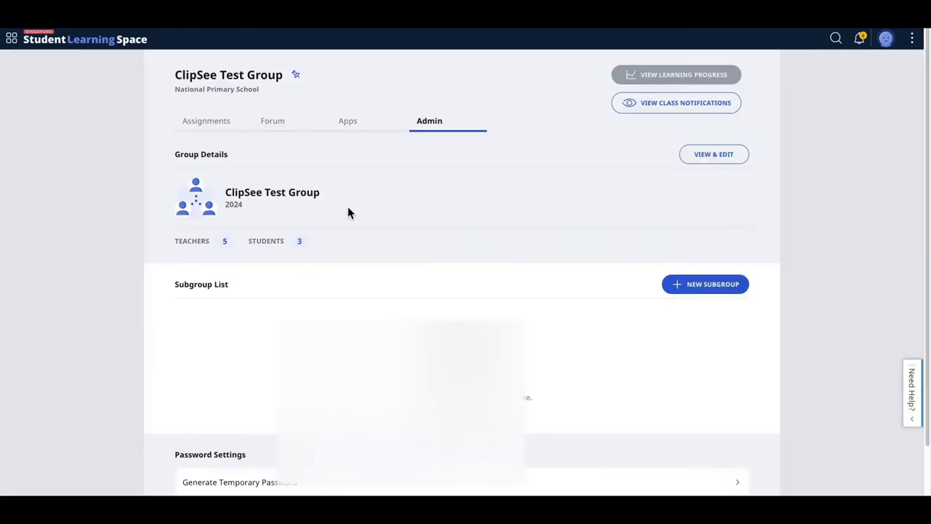
{"action": "left_click", "coordinate": [216, 128]}
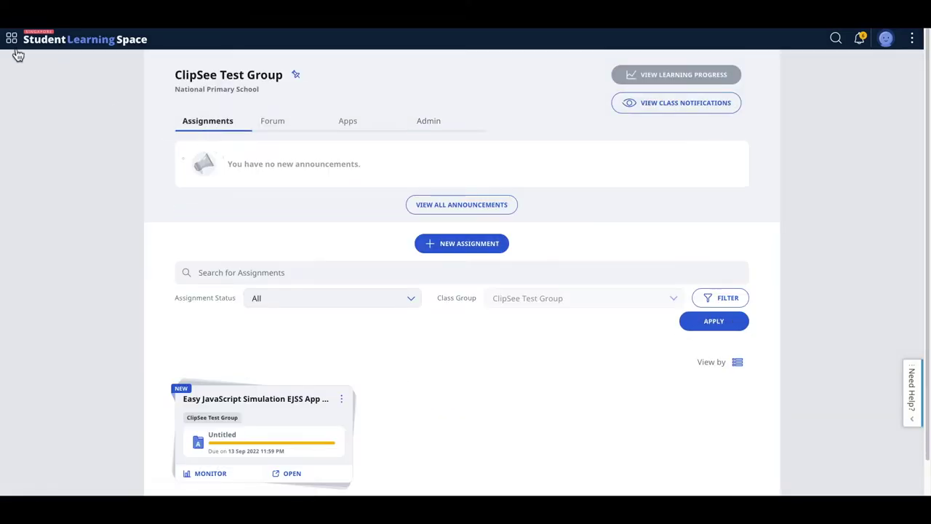
Go to the Assignments page and expand the Resources sub-pages in the menu.
{"action": "left_click", "coordinate": [12, 39]}
{"action": "left_click", "coordinate": [64, 125]}
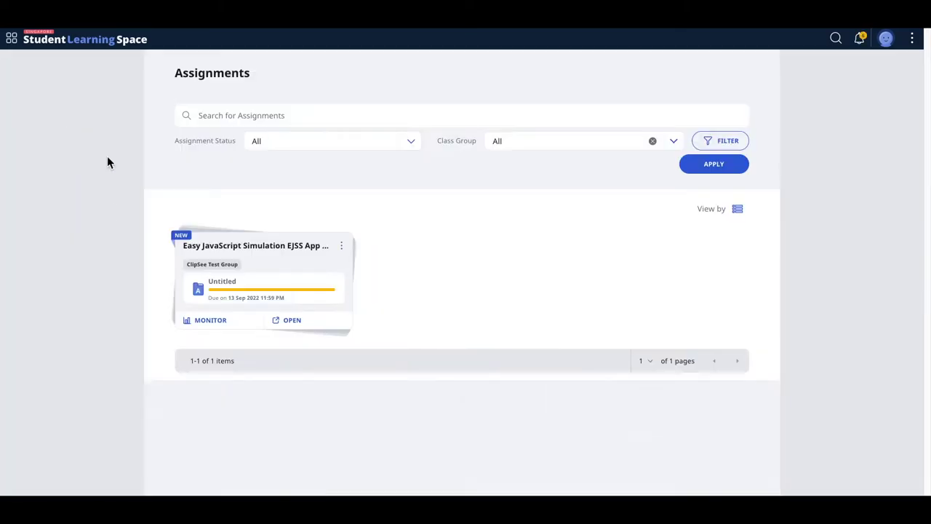
{"action": "left_click", "coordinate": [11, 39]}
{"action": "left_click", "coordinate": [73, 161]}
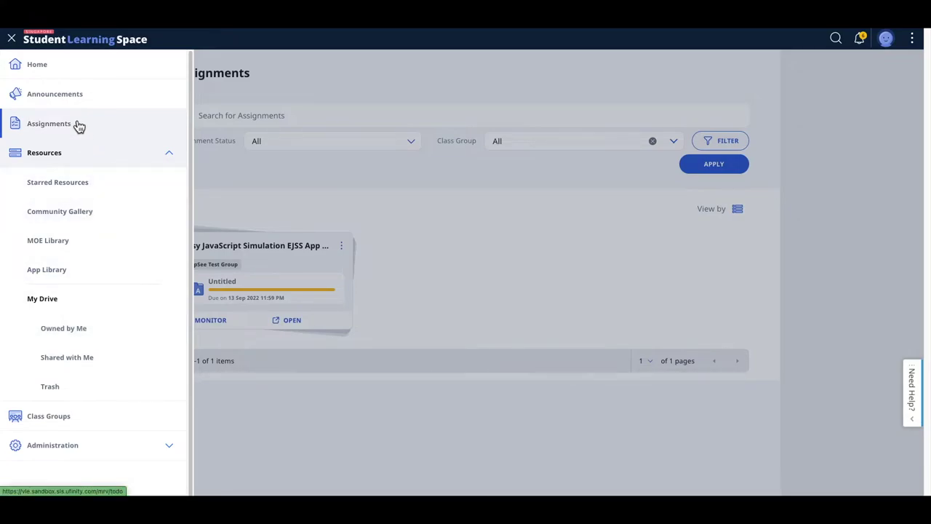
{"action": "left_click", "coordinate": [275, 195]}
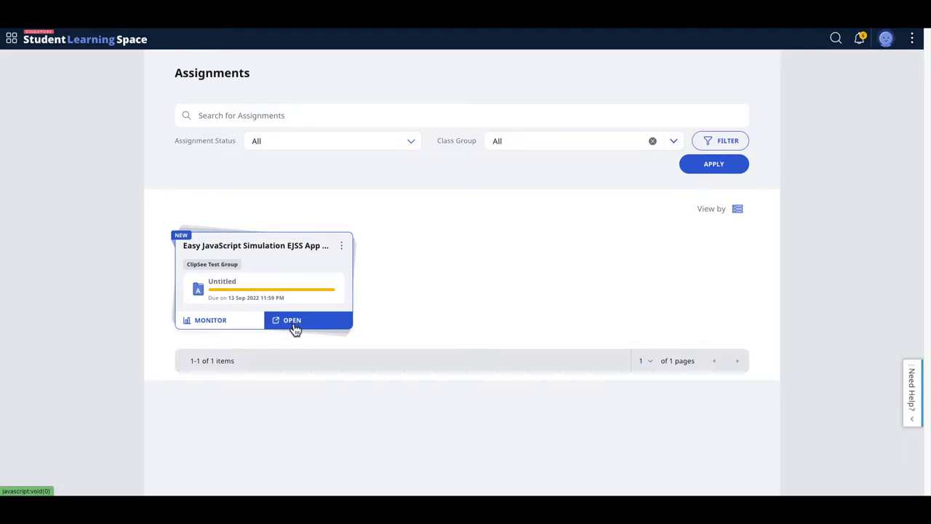
Check the account panel, then open the EJSS App simulation assignment.
{"action": "left_click", "coordinate": [887, 39]}
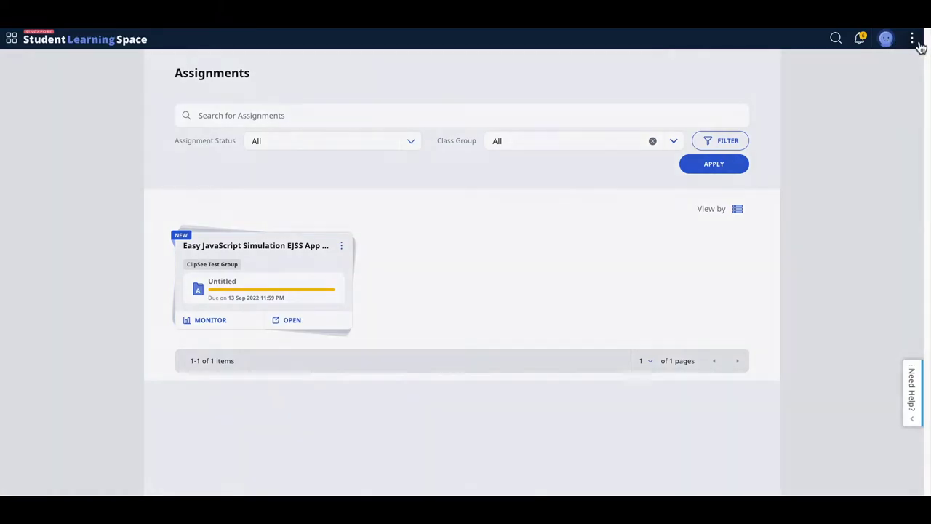
{"action": "left_click", "coordinate": [533, 197]}
{"action": "left_click", "coordinate": [328, 320]}
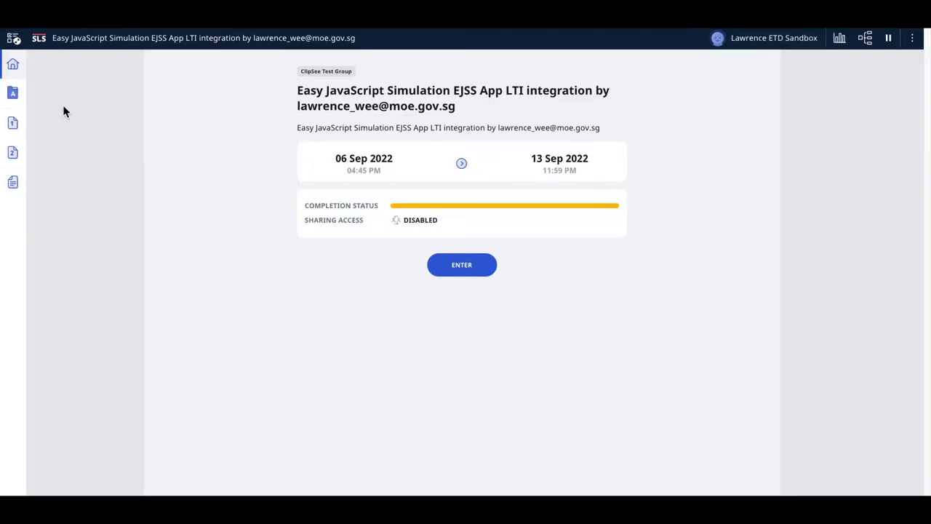
Enter the assignment's first item and open the EjsS Simulation Monitor analytics results.
{"action": "left_click", "coordinate": [26, 128]}
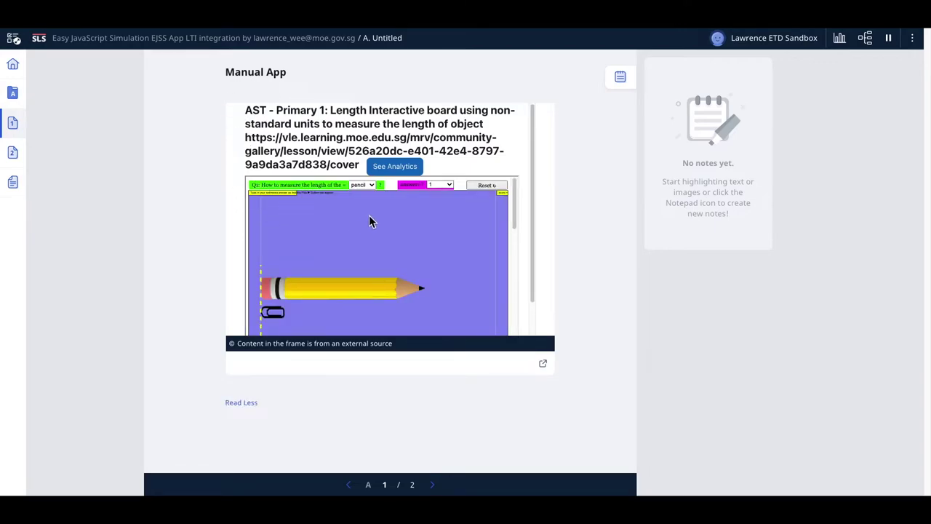
{"action": "left_click", "coordinate": [395, 166]}
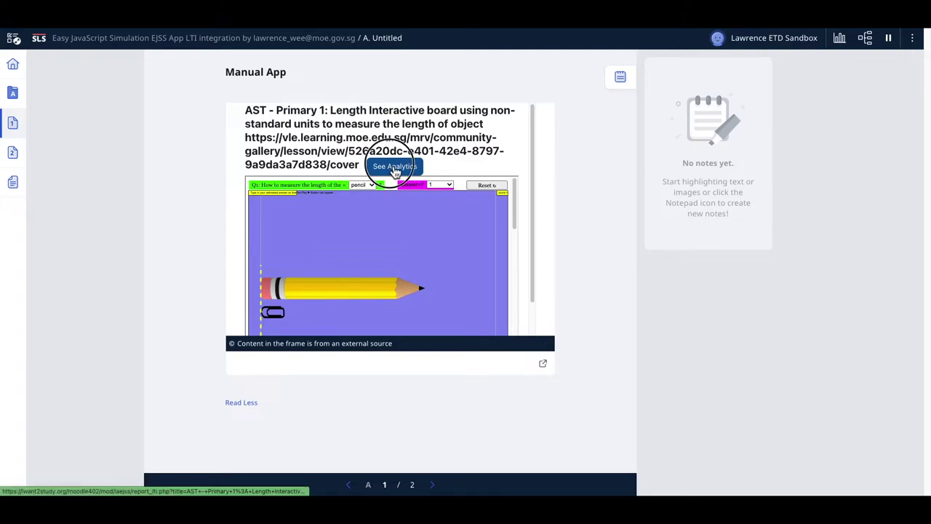
{"action": "scroll", "coordinate": [333, 322], "scroll_direction": "down", "scroll_amount": 2}
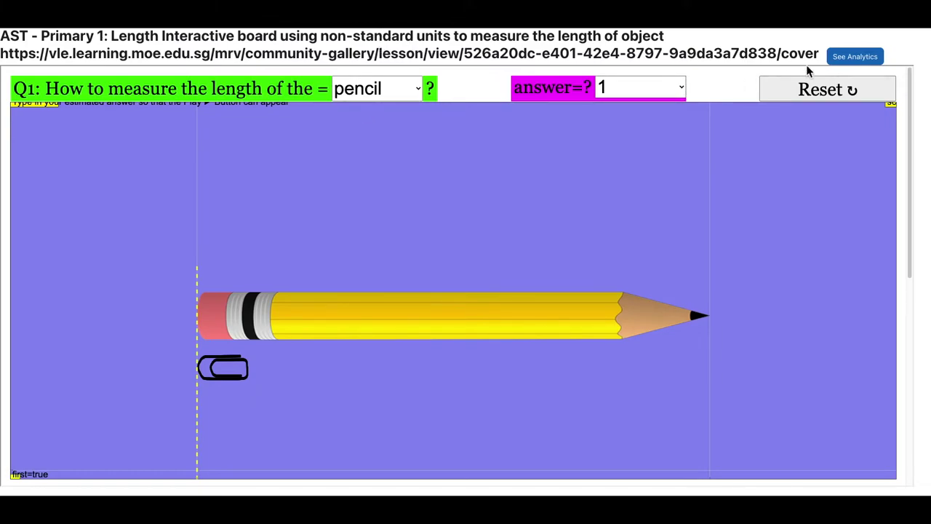
{"action": "left_click", "coordinate": [853, 56]}
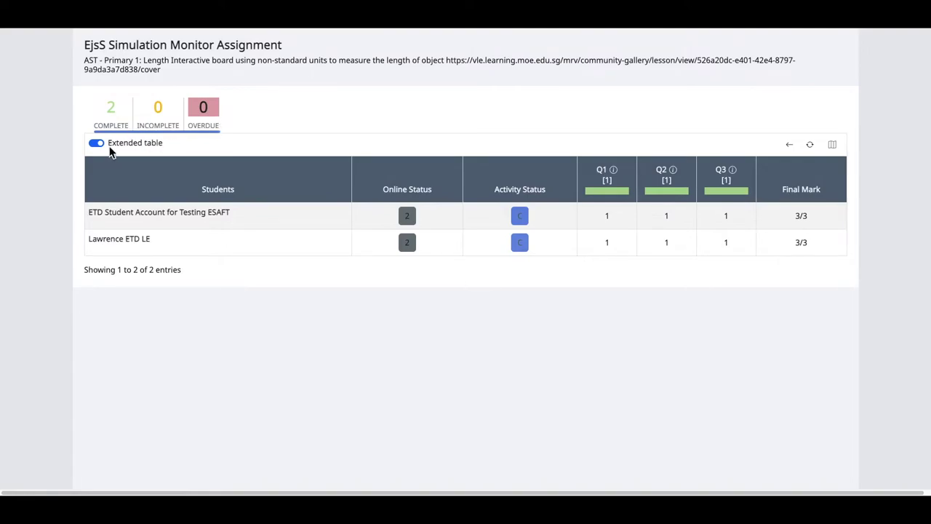
Toggle the extended mark columns, sort and unsort students, and reveal the first student's Q1 detail.
{"action": "left_click", "coordinate": [97, 144]}
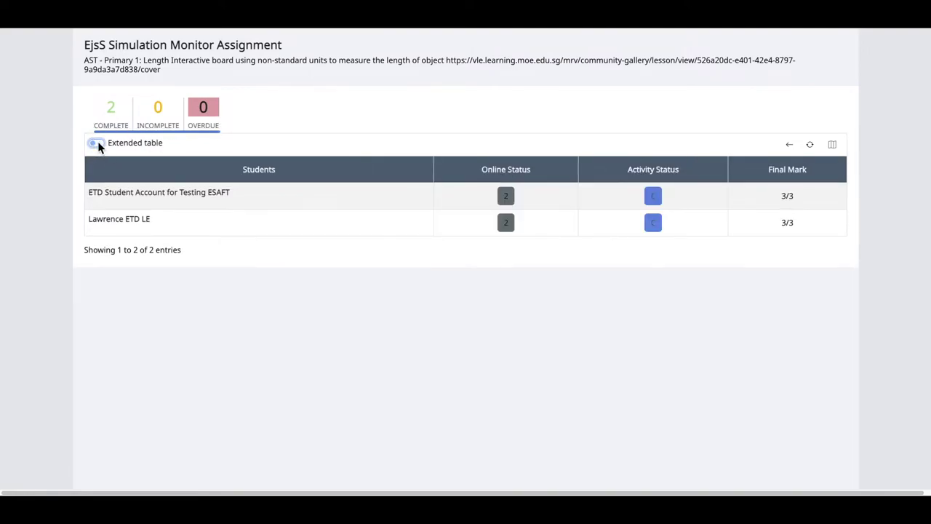
{"action": "left_click", "coordinate": [97, 144]}
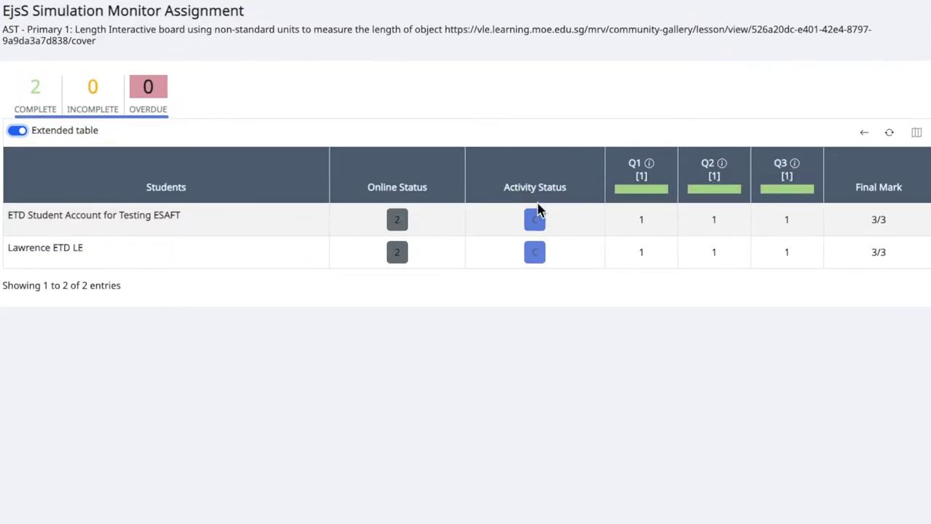
{"action": "left_click", "coordinate": [167, 190]}
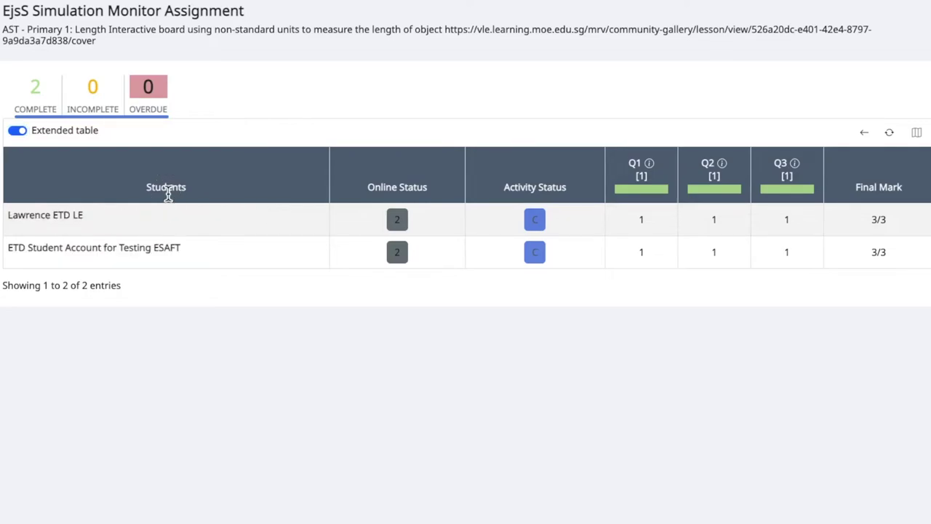
{"action": "left_click", "coordinate": [167, 190]}
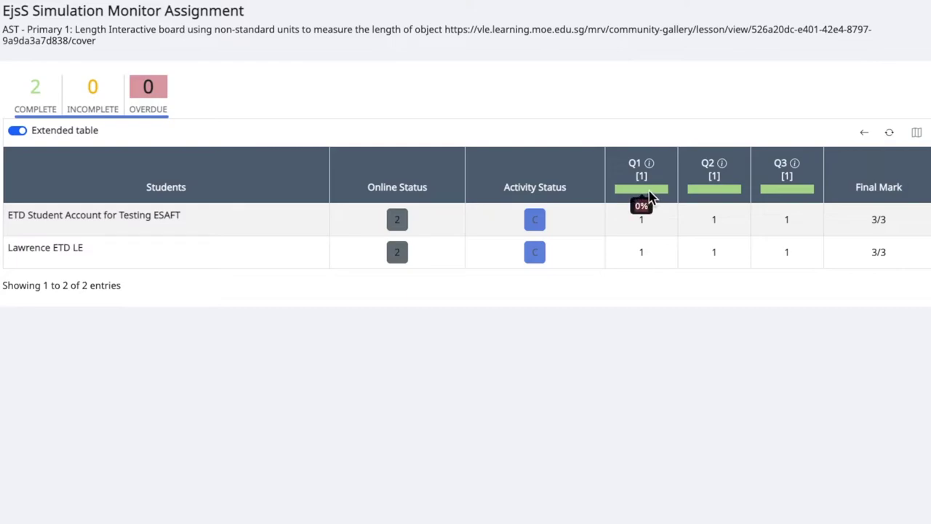
{"action": "mouse_move", "coordinate": [646, 227]}
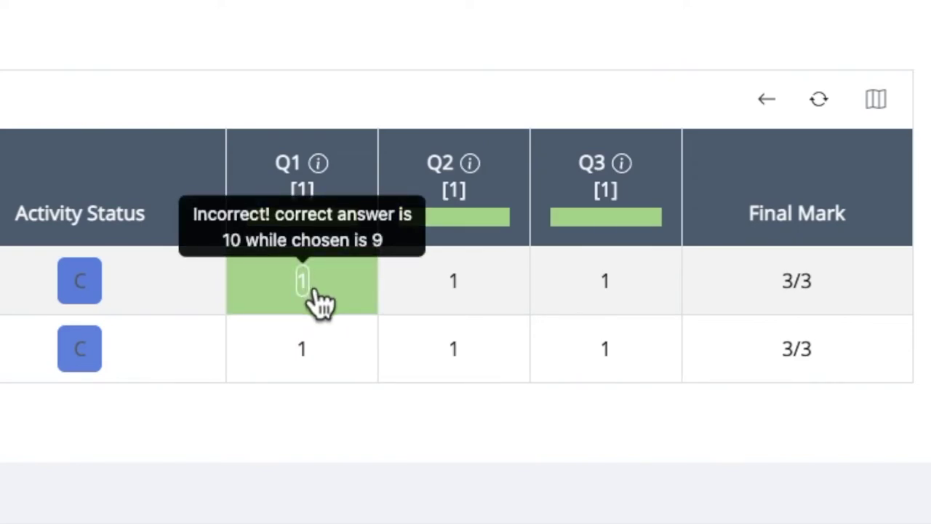
{"action": "mouse_move", "coordinate": [469, 302]}
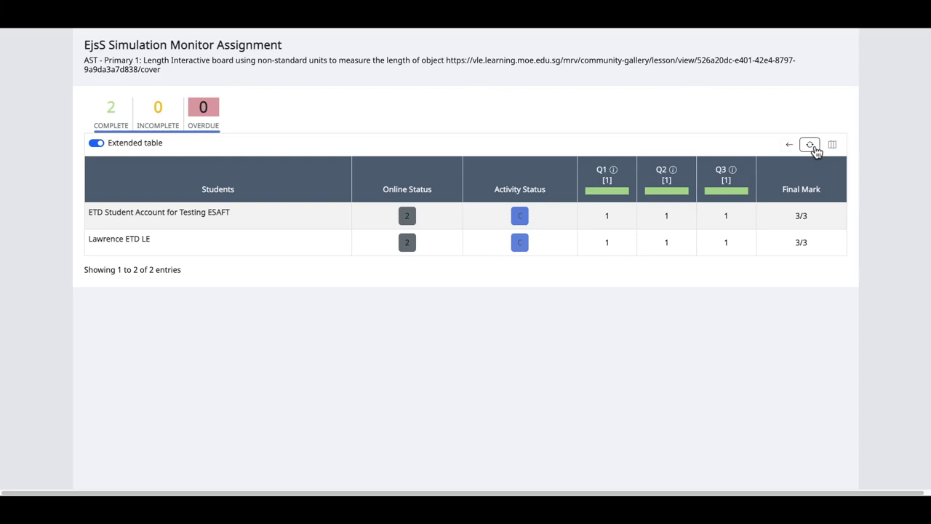
Show the legend explaining view counts and Correct, Partially Correct, Wrong, Not Submitted colours.
{"action": "left_click", "coordinate": [833, 148]}
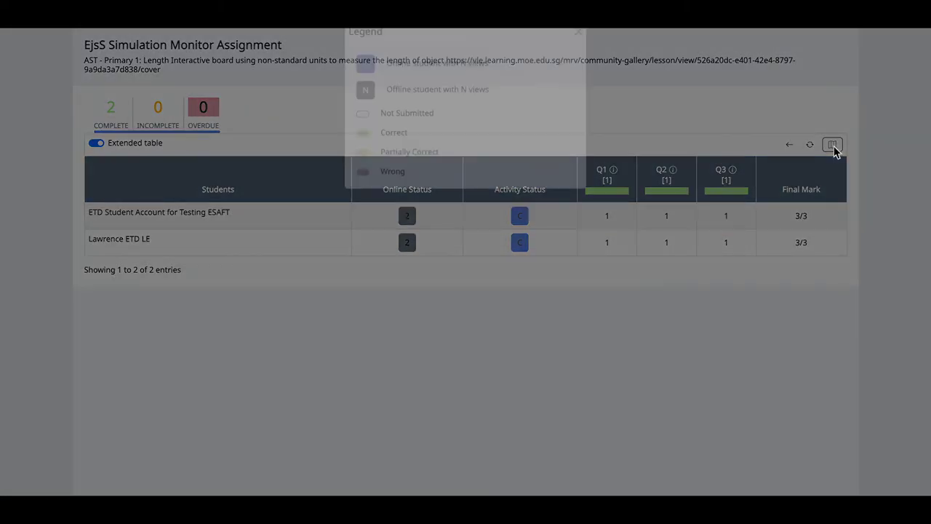